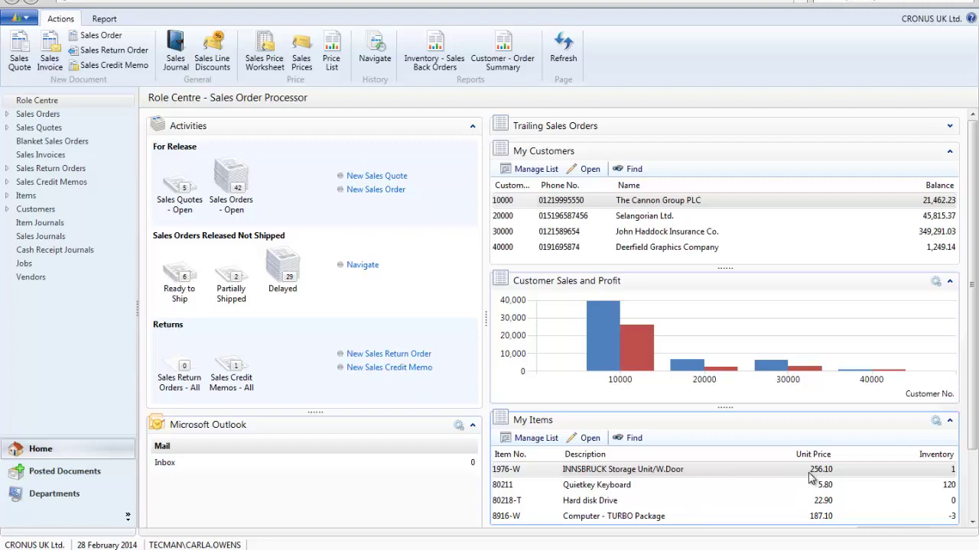
Open the special sales prices for customer 30000 from its customer card
left_click(505, 231)
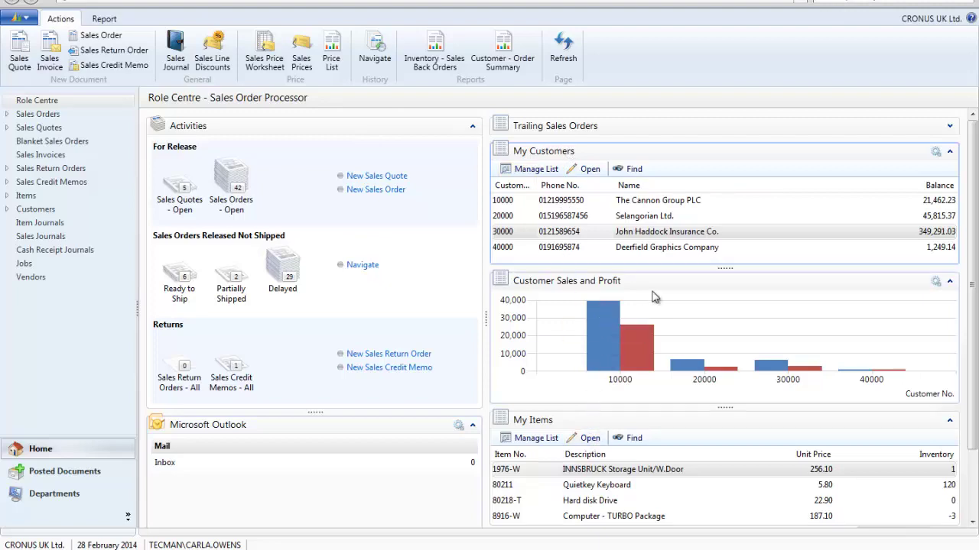
left_click(659, 234)
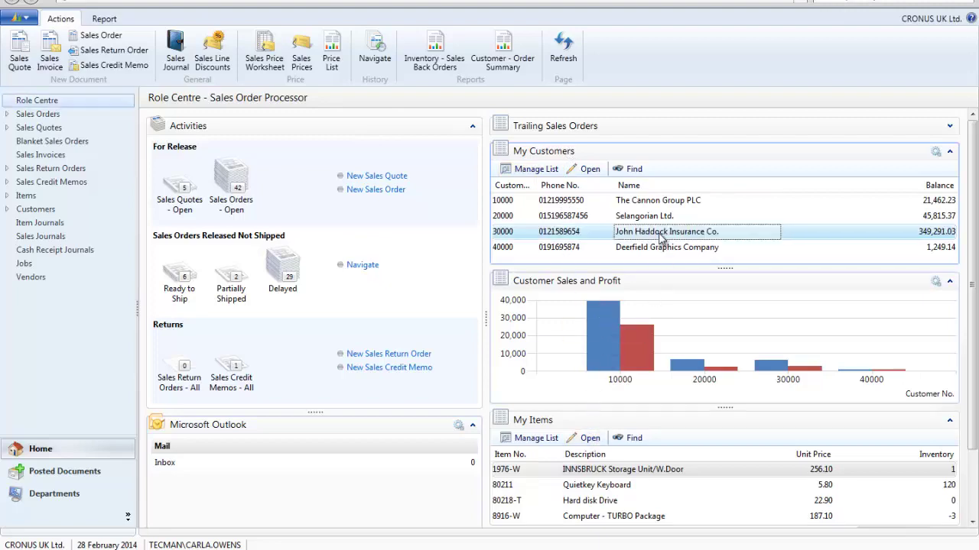
double_click(661, 237)
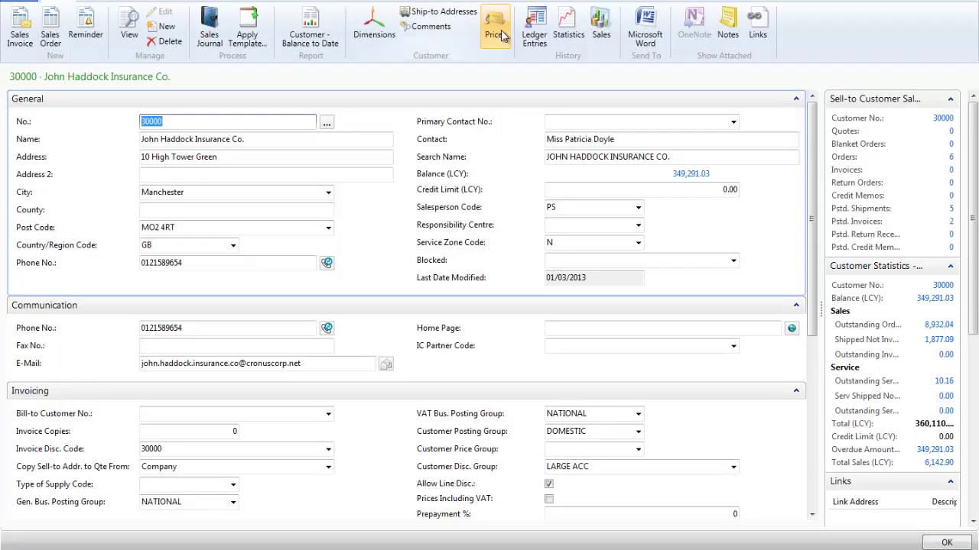
left_click(501, 36)
Add a price line for item 1976-W: minimum quantity 10, unit price 200, starting 01/02/2014
left_click(159, 165)
type("1976-")
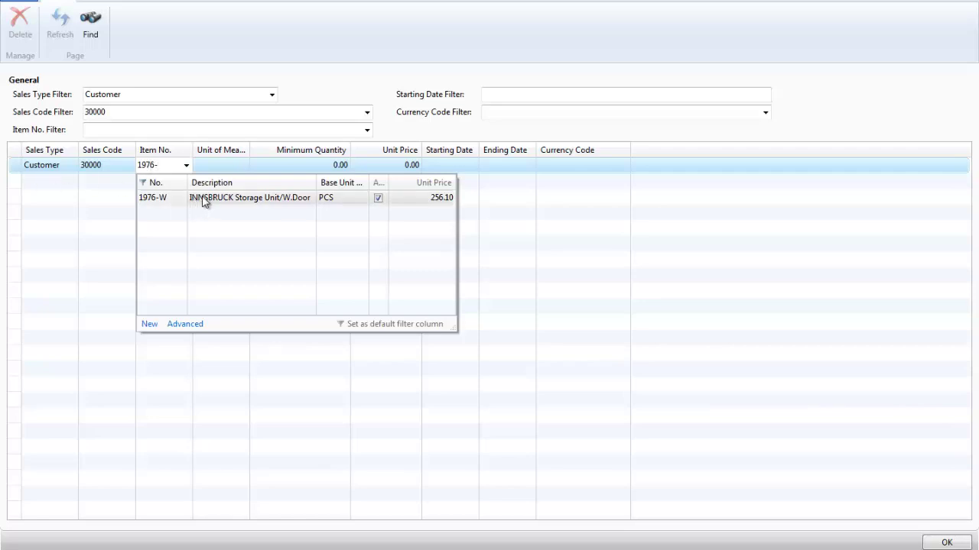
left_click(205, 200)
key("Tab")
key("Tab")
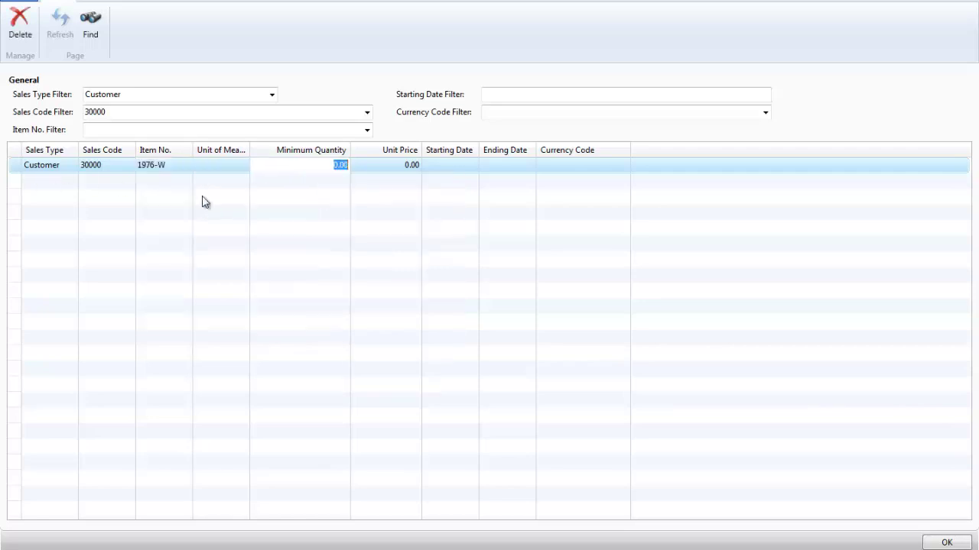
type("10")
key("Tab")
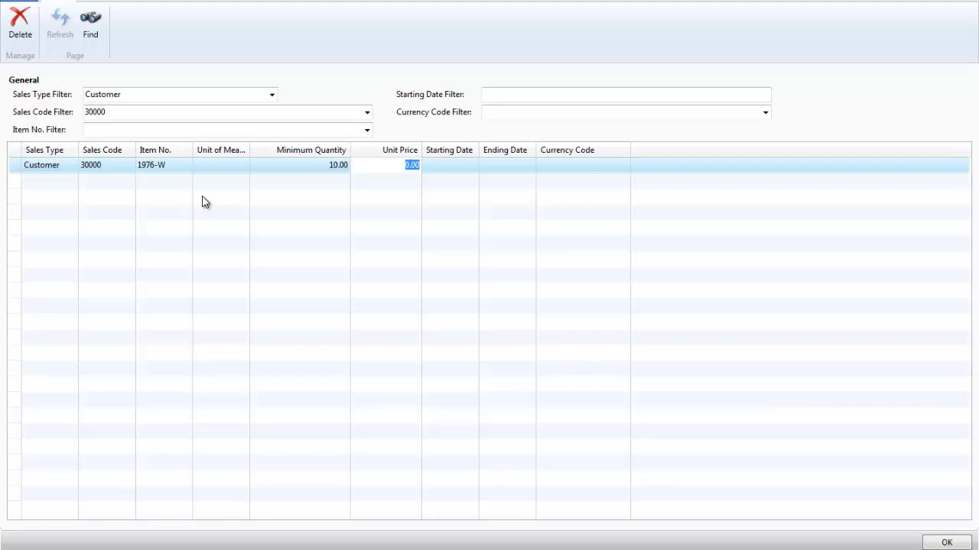
type("200")
key("Tab")
type("0102")
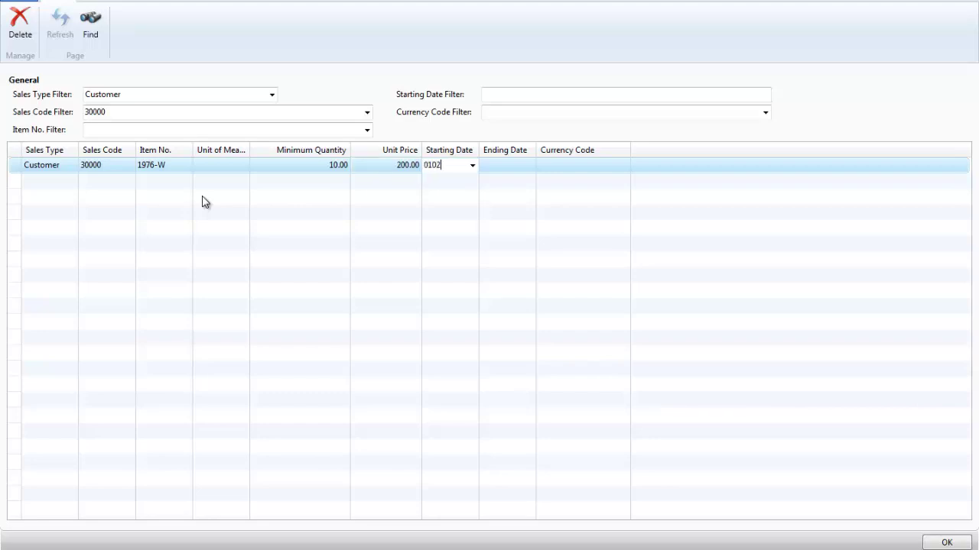
type("14")
key("Tab")
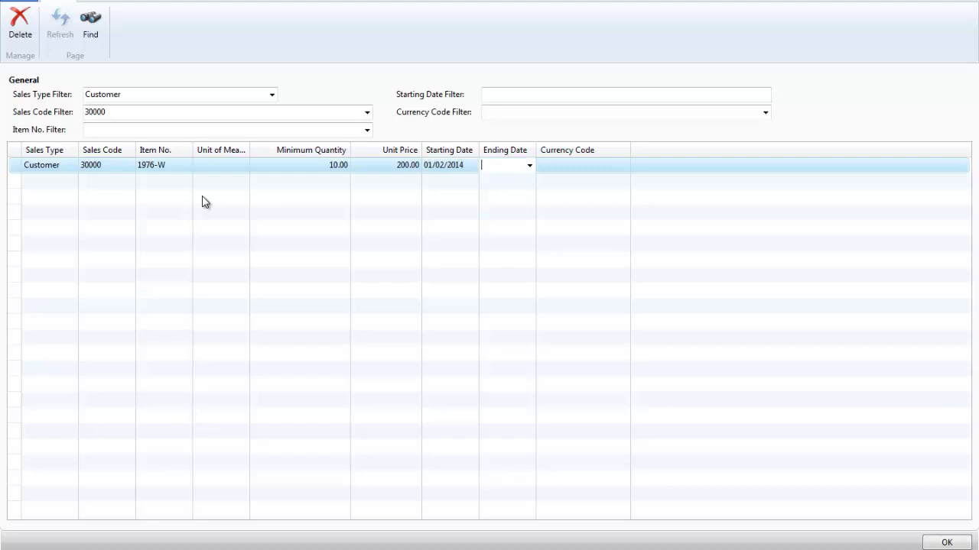
key("Escape")
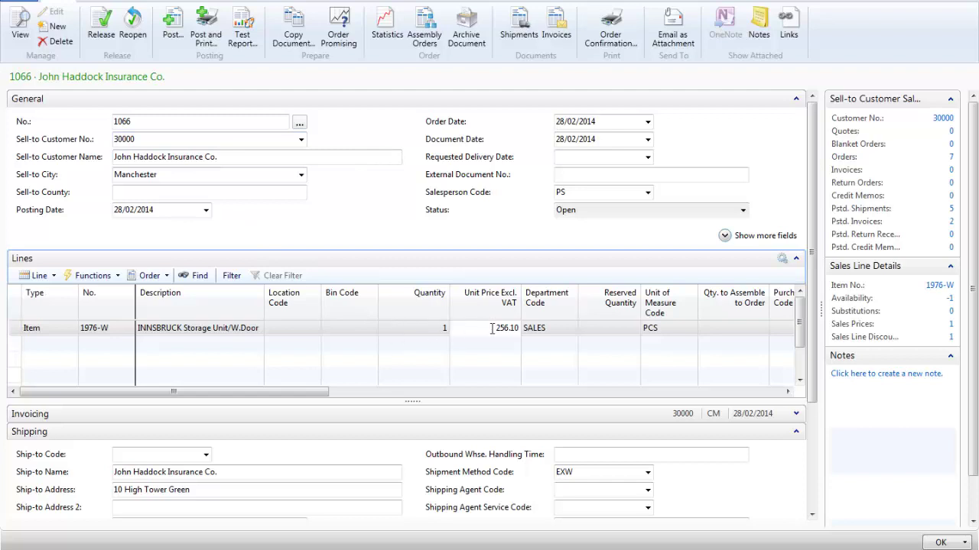
Set order 1066's 1976-W line quantity to 15 so it gets 200.00, then close the order
left_click(422, 328)
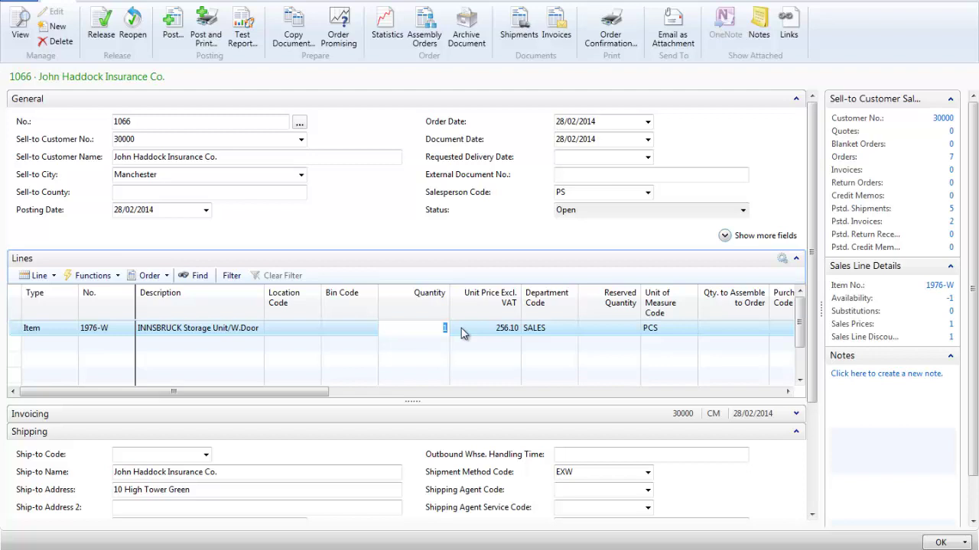
type("5")
key("Tab")
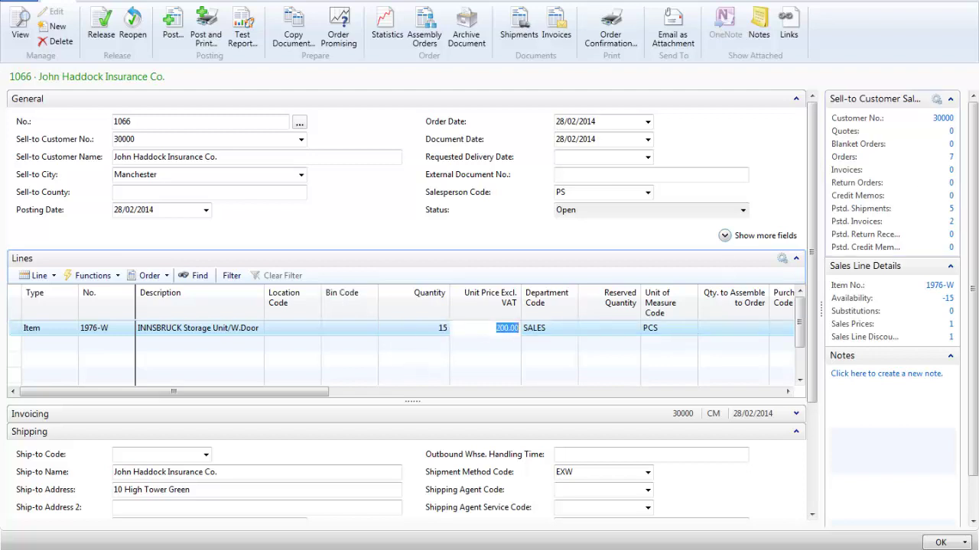
key("Escape")
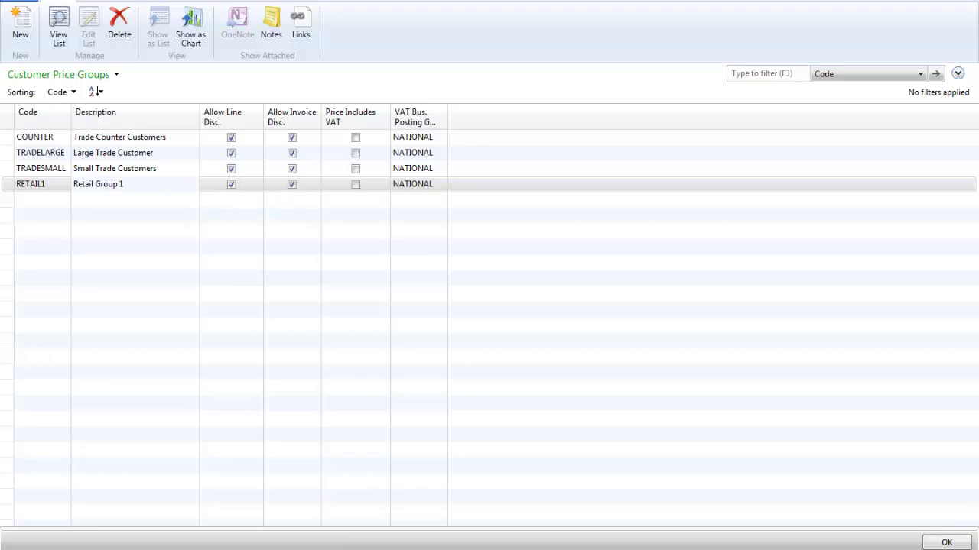
Add a RETAIL1 sales price for item 1972-W: unit price 800.00, starting 01/02/2014
left_click(147, 3)
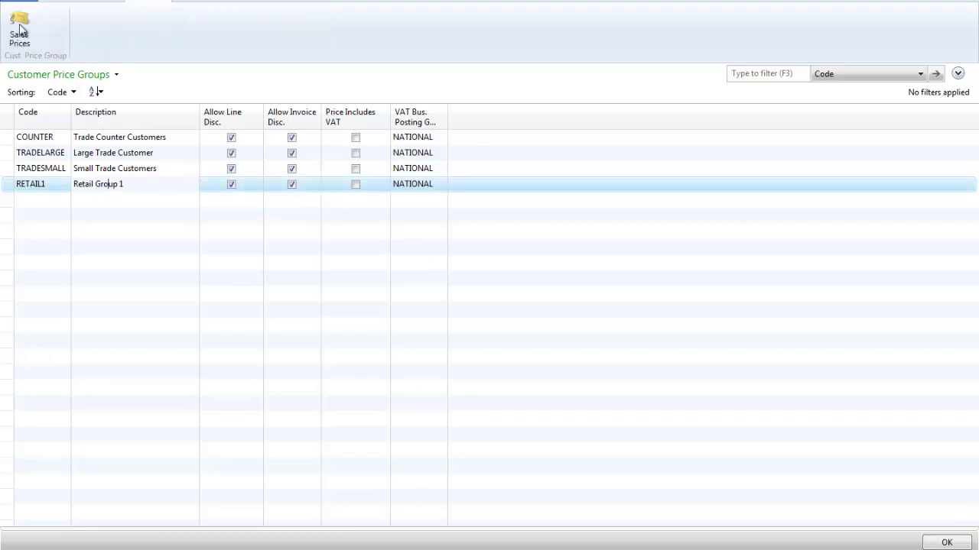
left_click(21, 31)
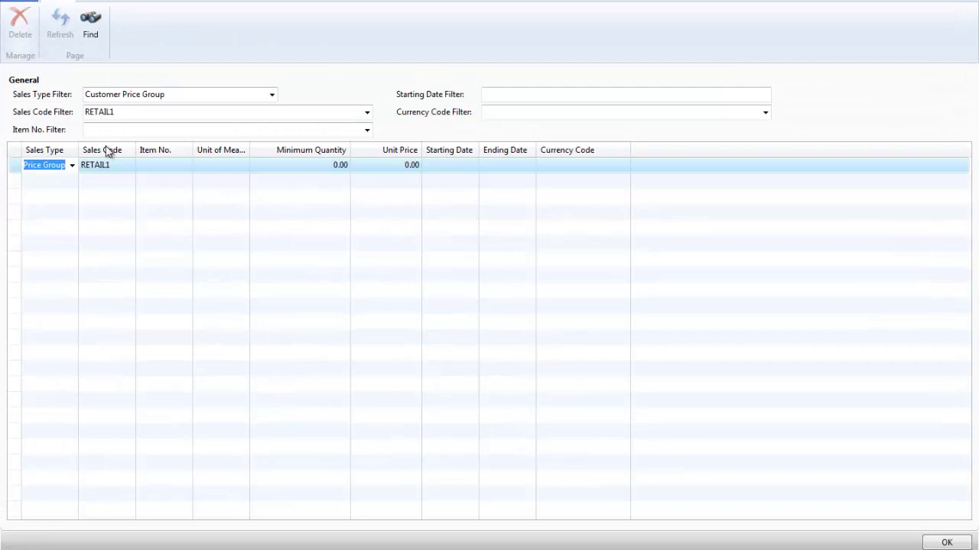
left_click(176, 164)
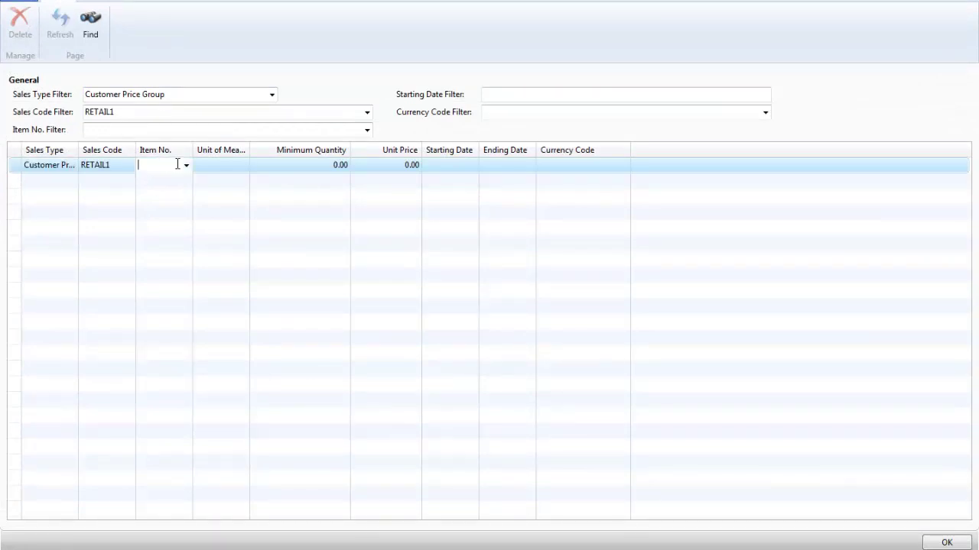
type("1972")
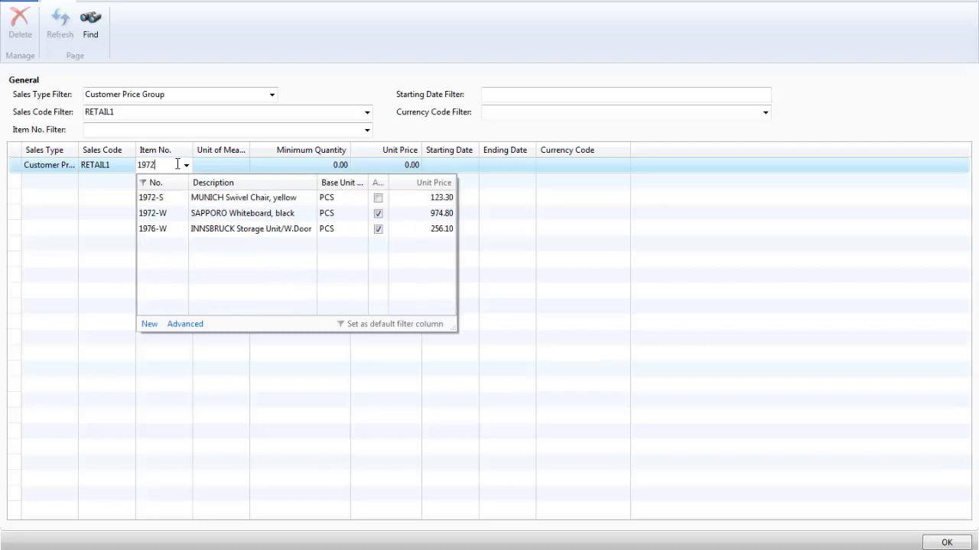
left_click(161, 214)
left_click(393, 164)
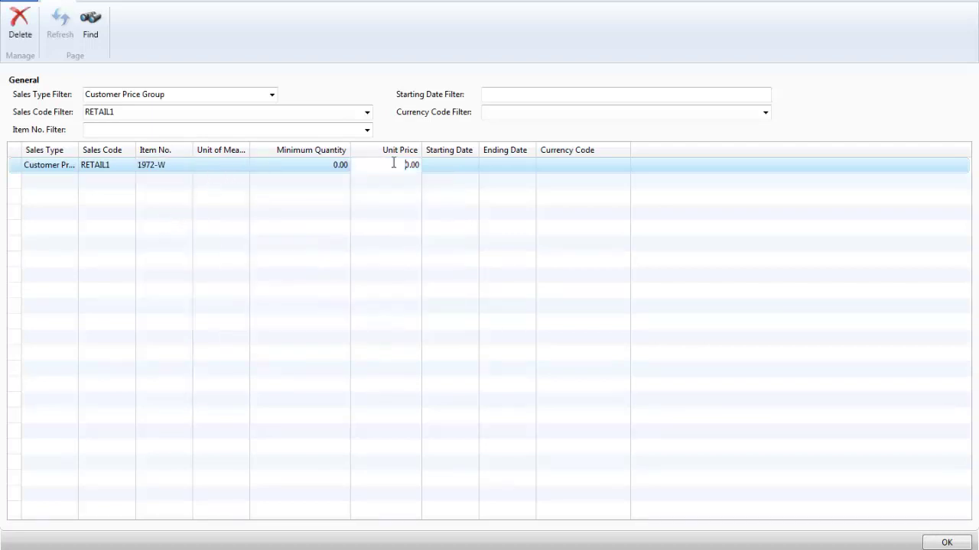
type("800")
left_click(445, 165)
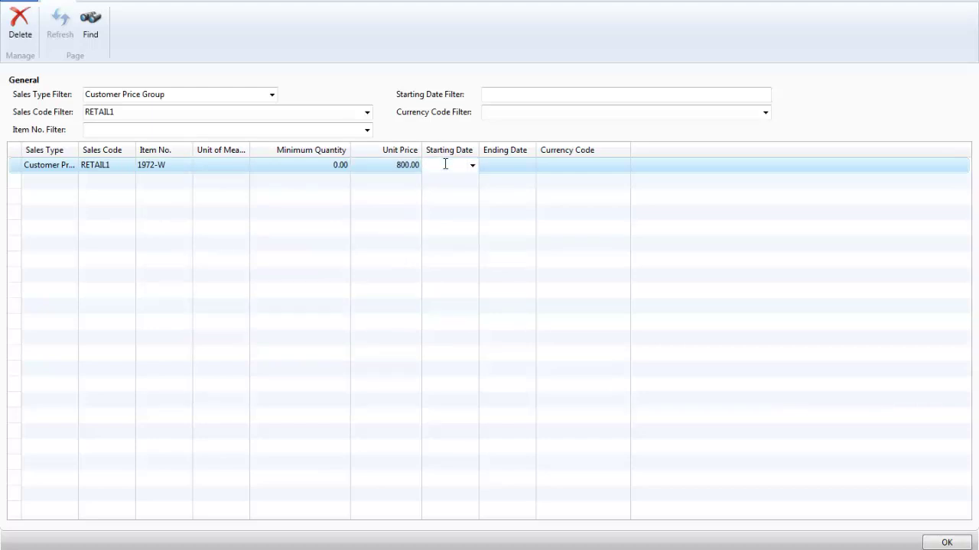
type("010218")
key("Tab")
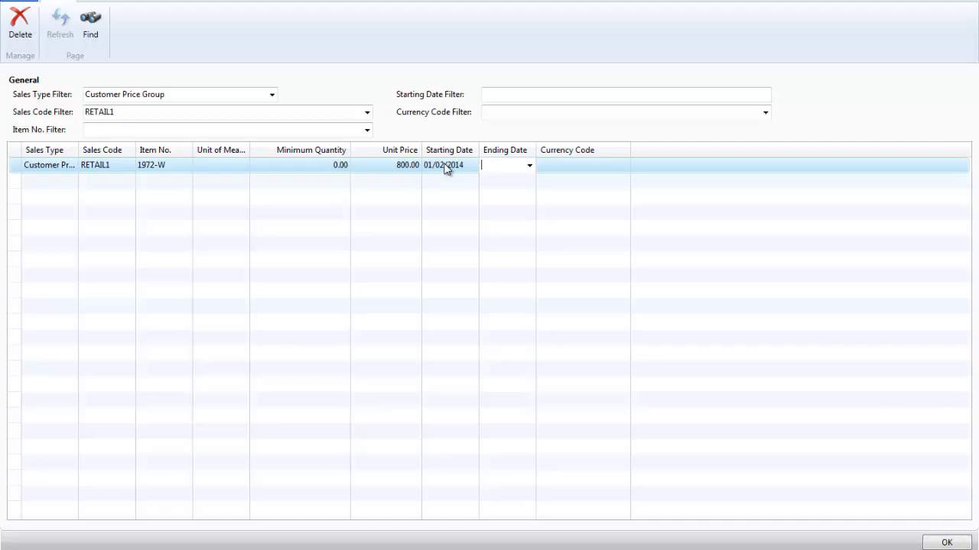
left_click(944, 540)
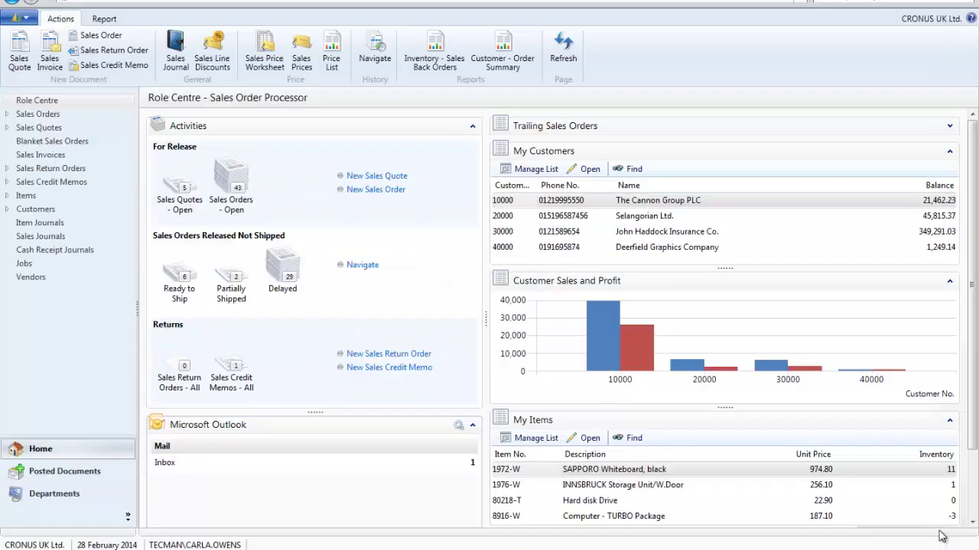
Assign customer 40000 to price group RETAIL1 and view the sales prices for 1972-W
left_click(510, 251)
double_click(511, 251)
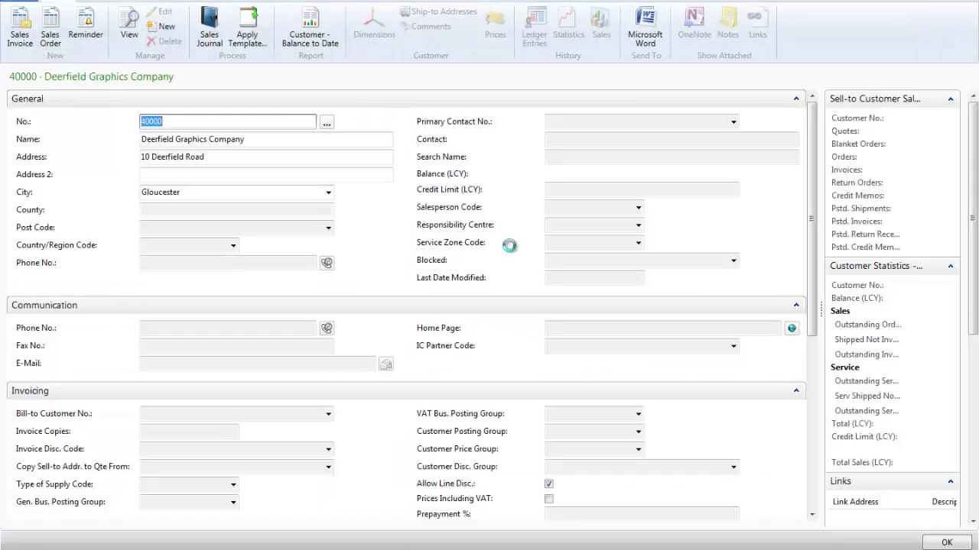
left_click(638, 451)
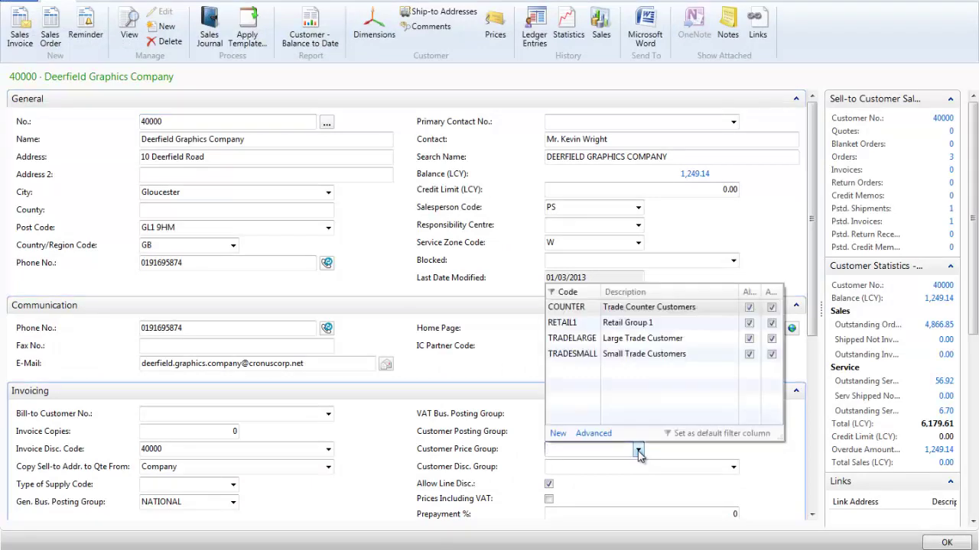
left_click(573, 324)
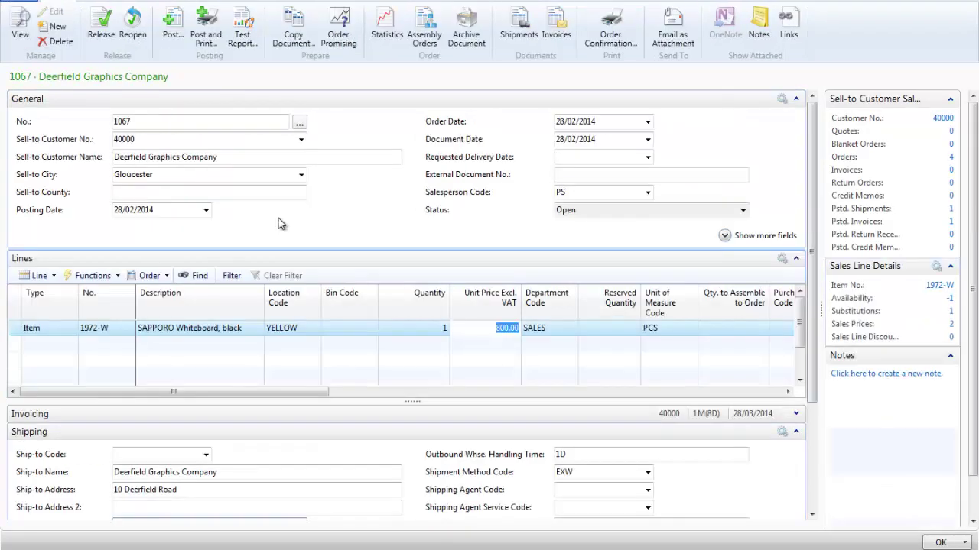
left_click(952, 325)
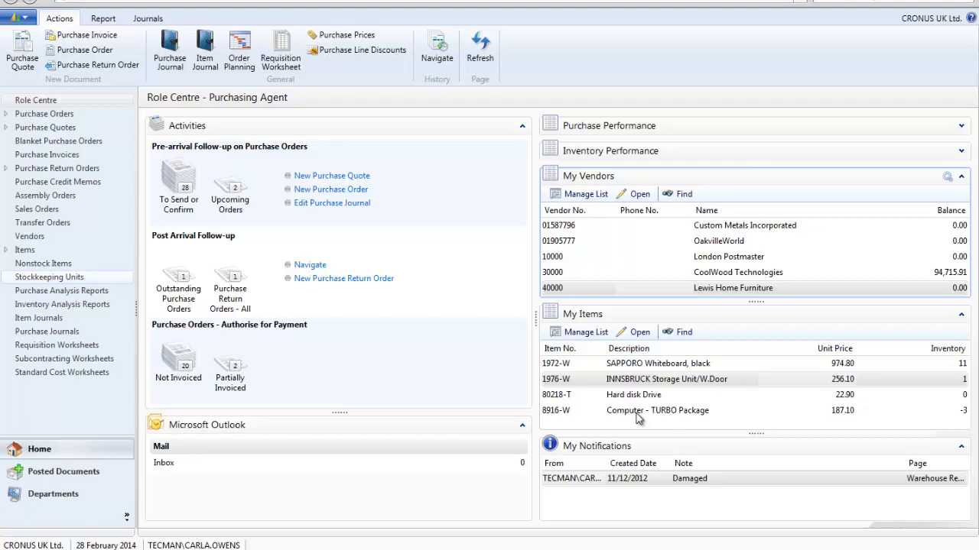
Open the purchase prices for vendor Lewis Home Furniture from its vendor card
left_click(717, 290)
double_click(717, 293)
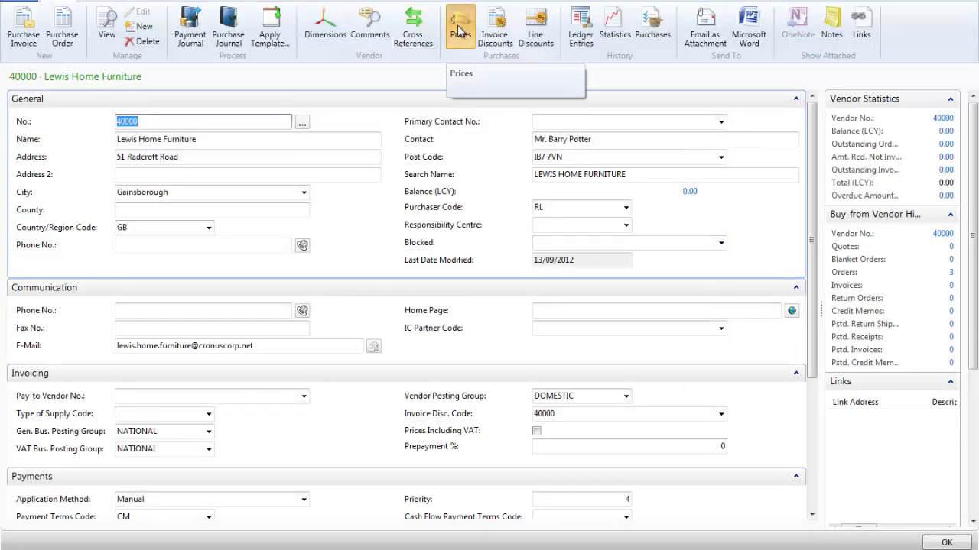
left_click(457, 27)
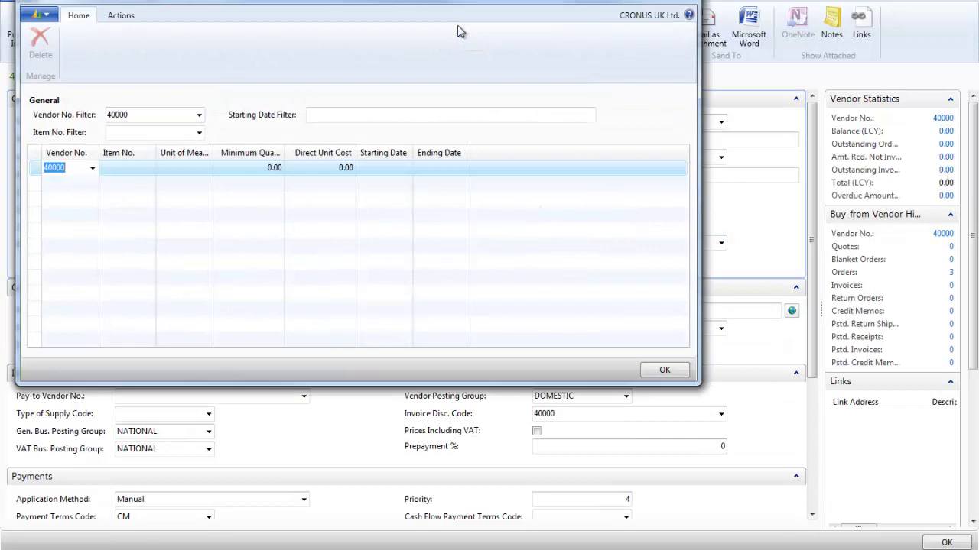
Add a 1976-W purchase price of 100.00 valid from 01/02/2014 to 28/02/2014
key("Tab")
type("197")
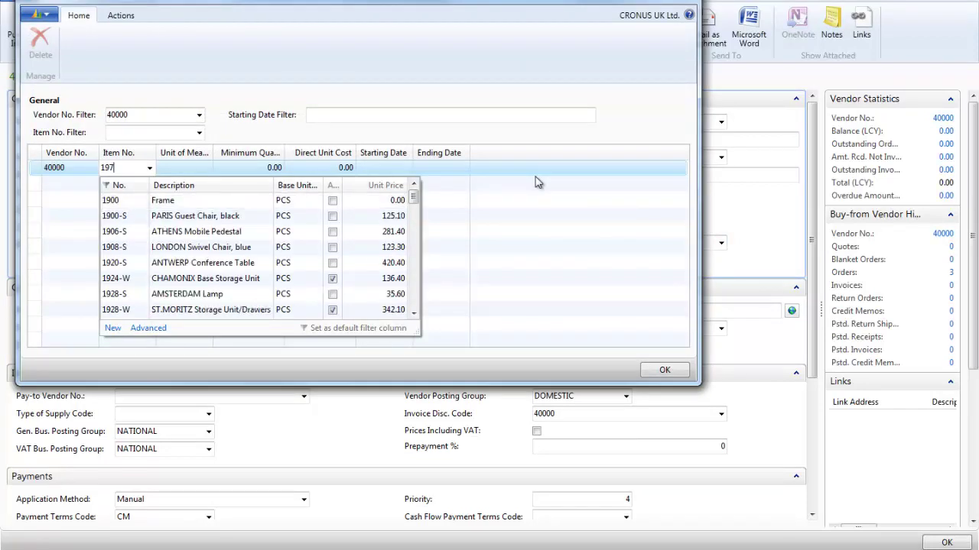
type("6")
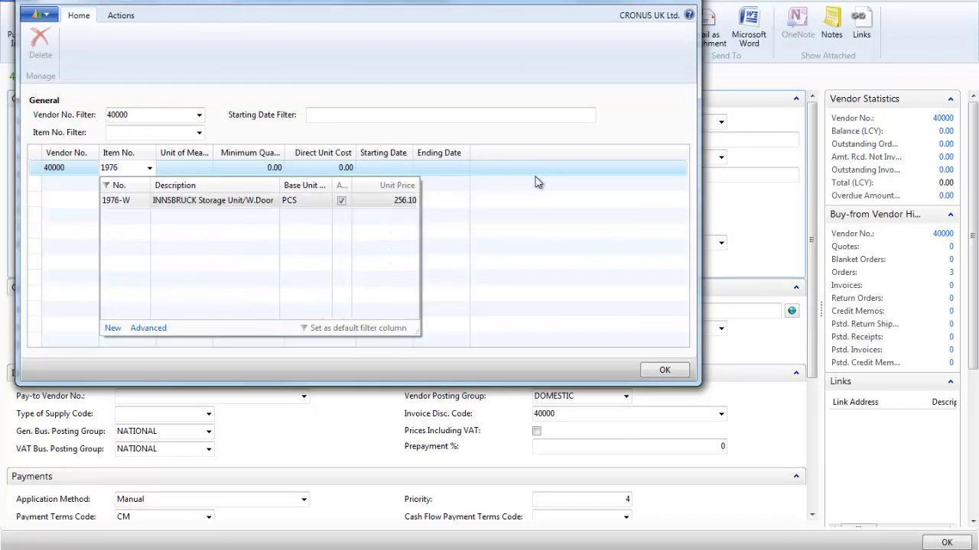
left_click(239, 202)
left_click(339, 168)
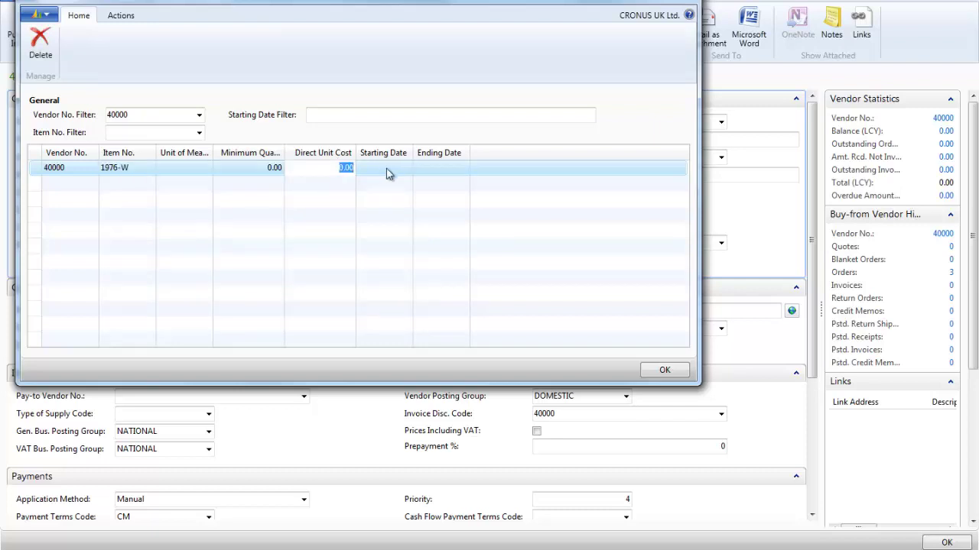
type("1")
left_click(390, 170)
type("0")
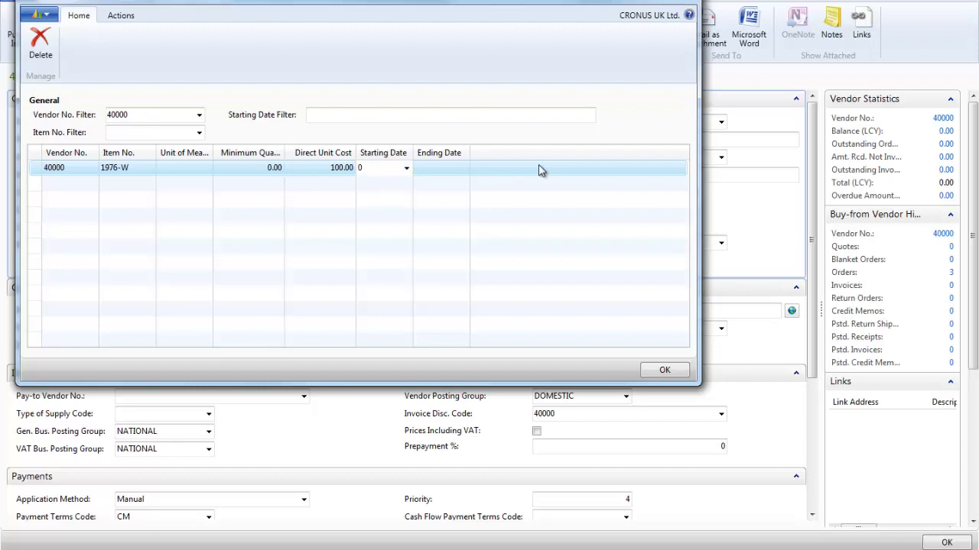
type("1/02/2014")
key("Tab")
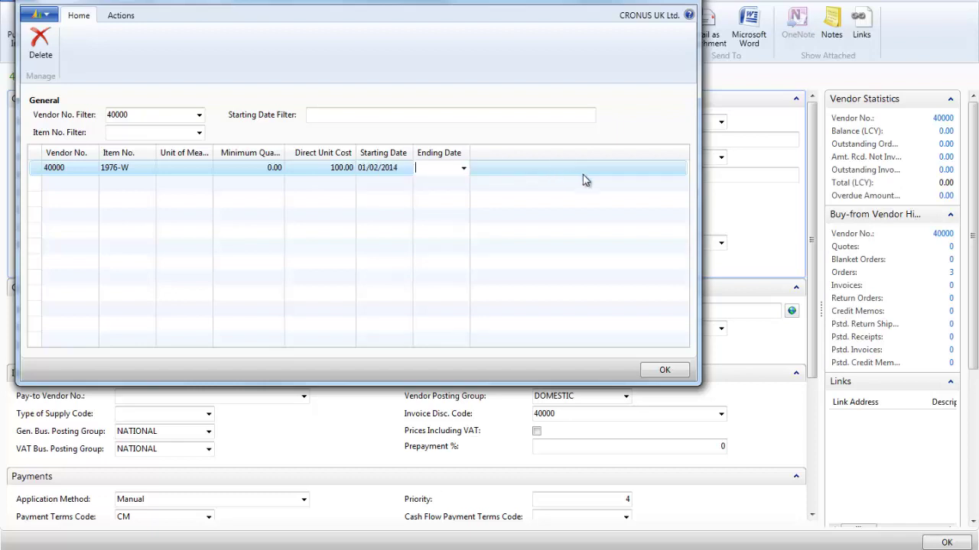
type("280214")
left_click(664, 370)
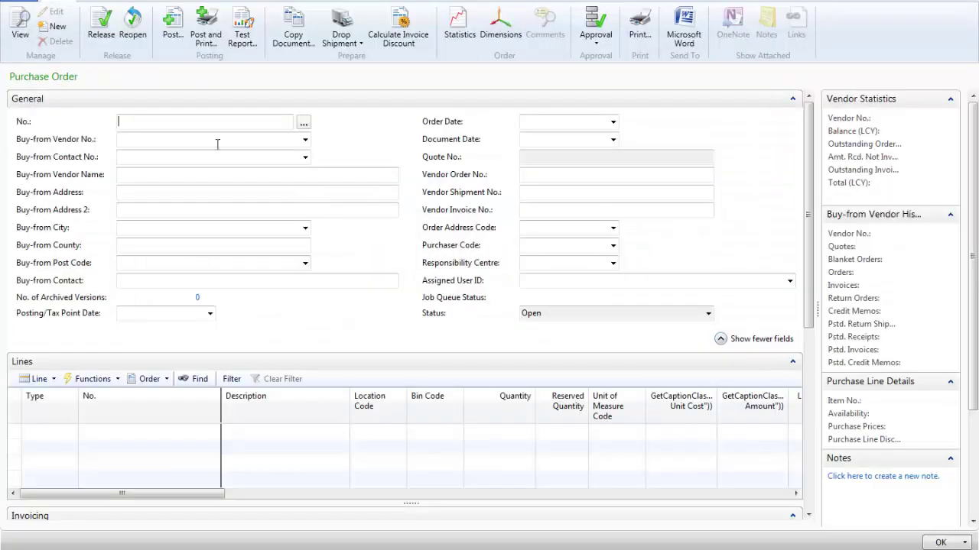
Create a new purchase order for vendor 40000
left_click(205, 135)
type("40000")
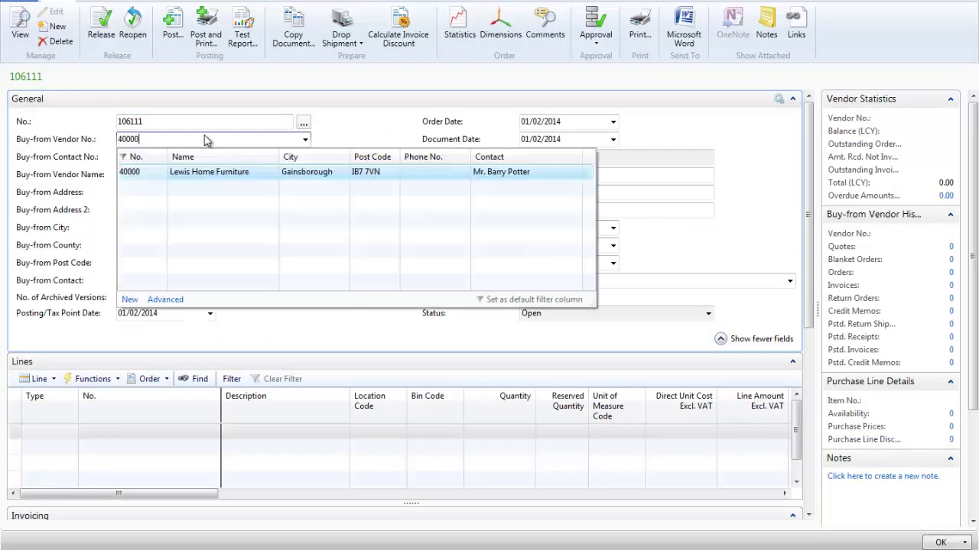
key("Return")
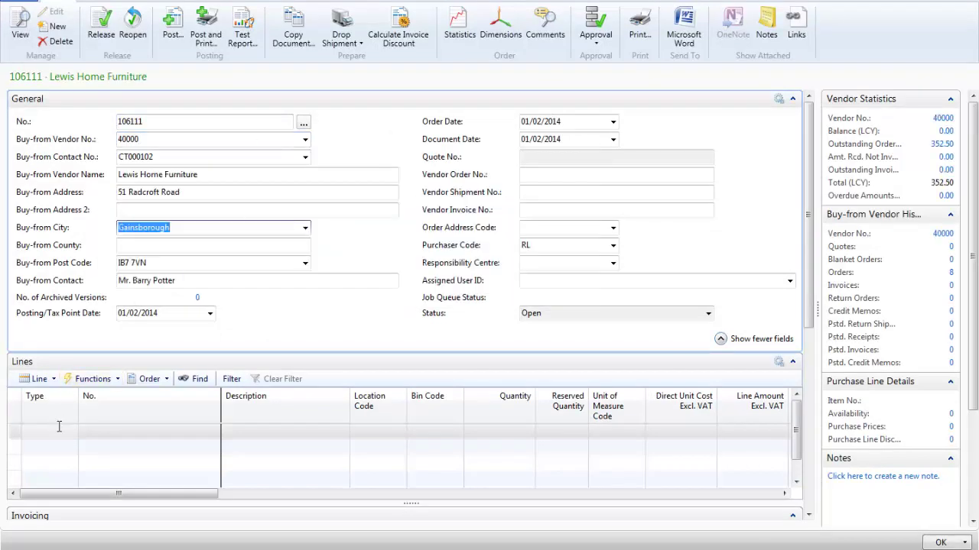
Add an Item line for 1976-W with quantity 1 to the purchase order
left_click(61, 431)
left_click(71, 432)
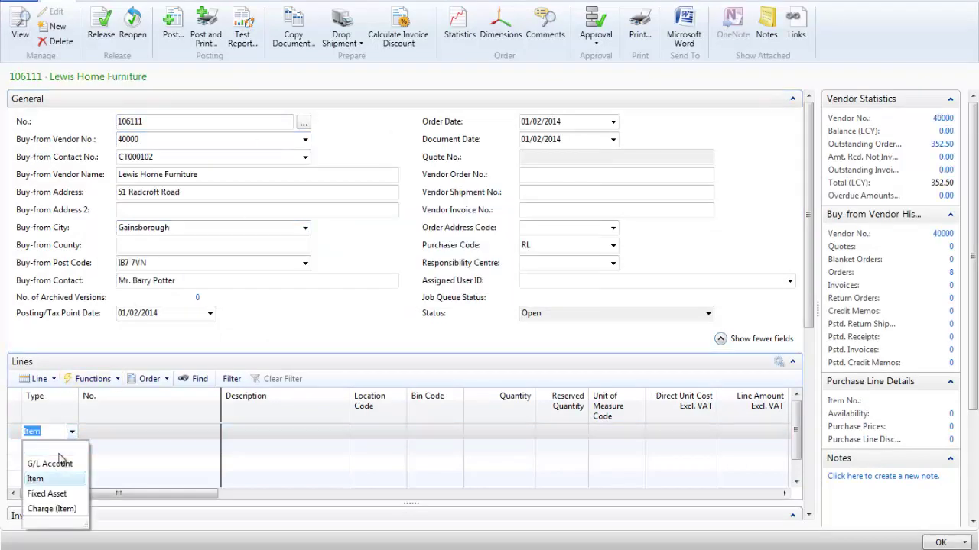
left_click(34, 480)
left_click(104, 432)
type("1")
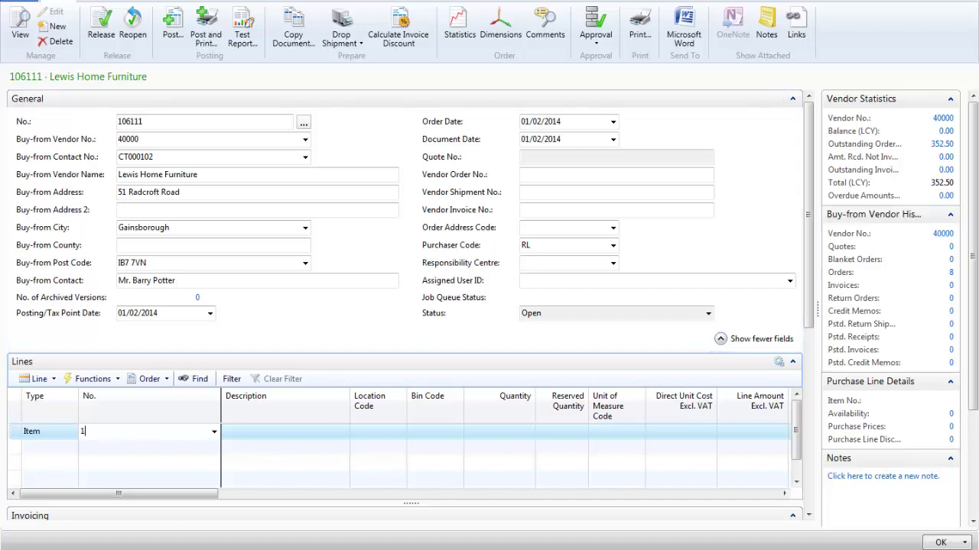
type("97")
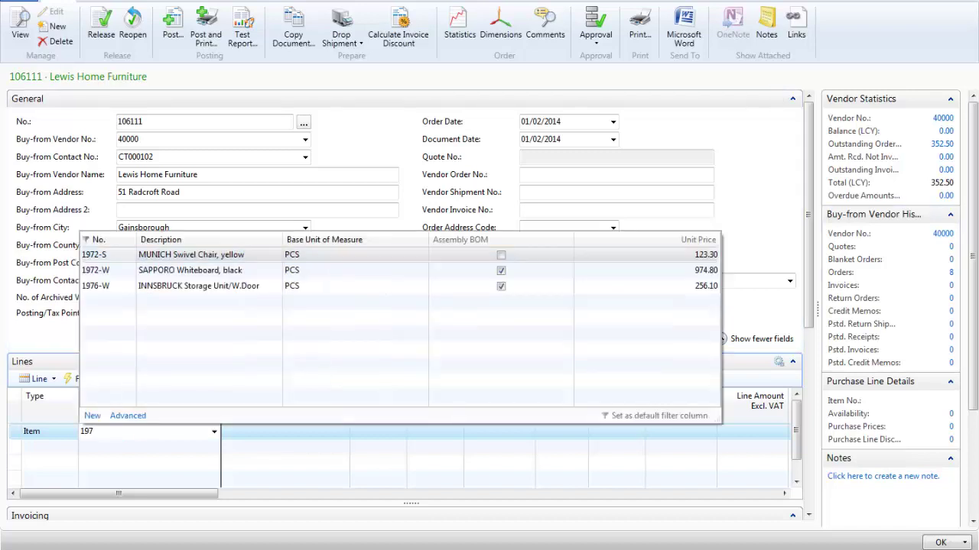
left_click(245, 285)
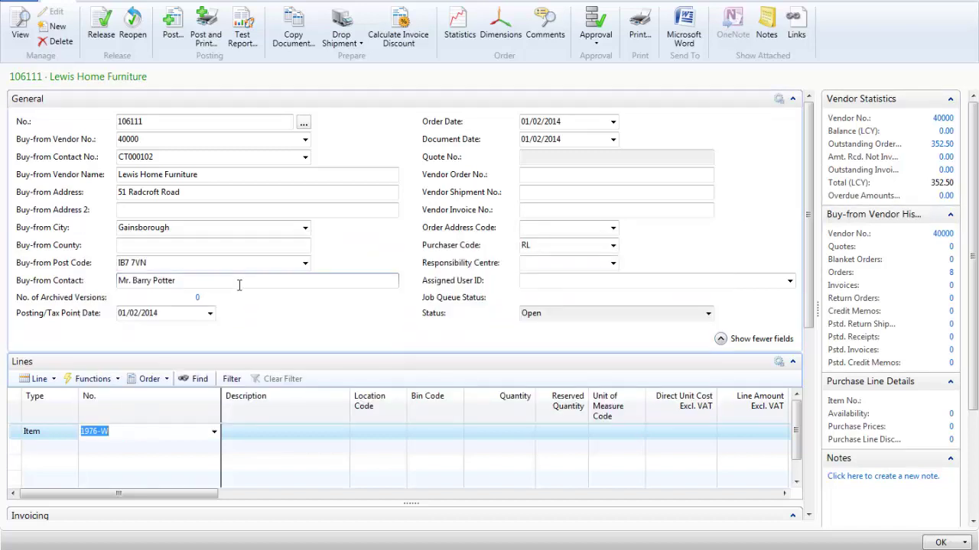
key("Tab")
key("Tab")
key("Tab")
key("Tab")
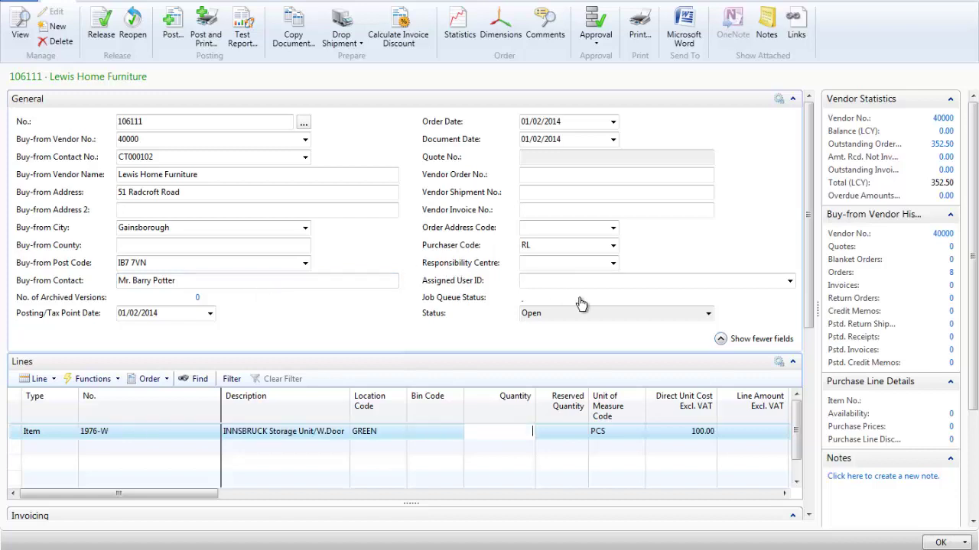
type("1")
key("Tab")
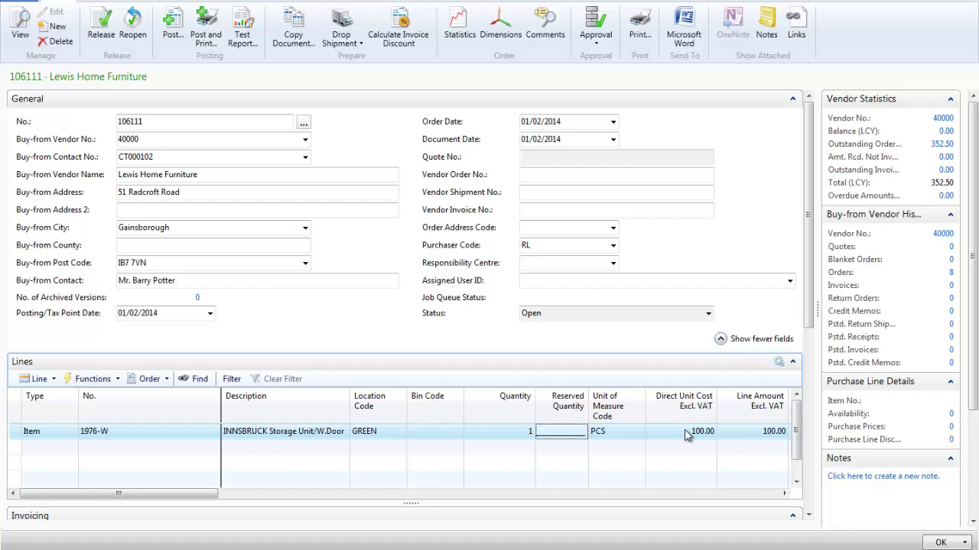
Open the full Item List from the order line's item number lookup
left_click(208, 432)
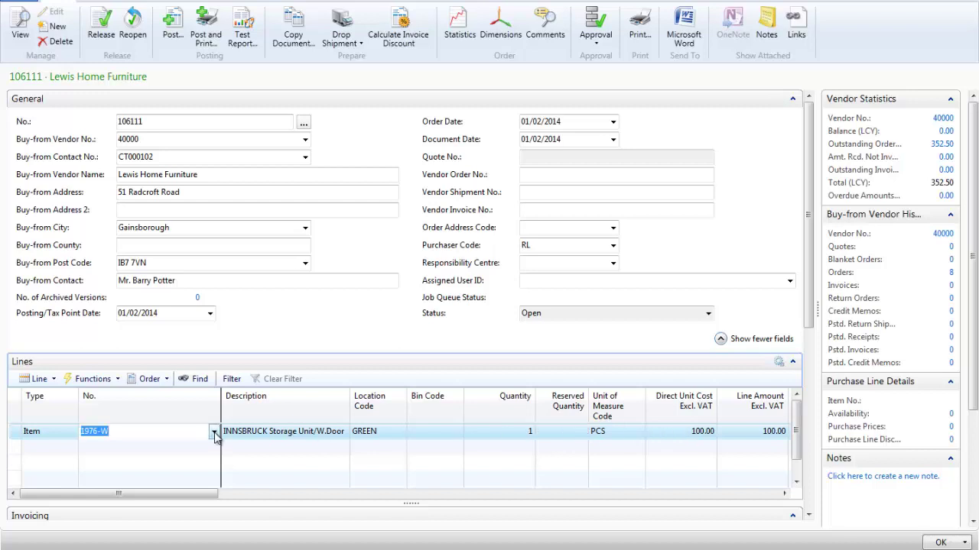
left_click(214, 433)
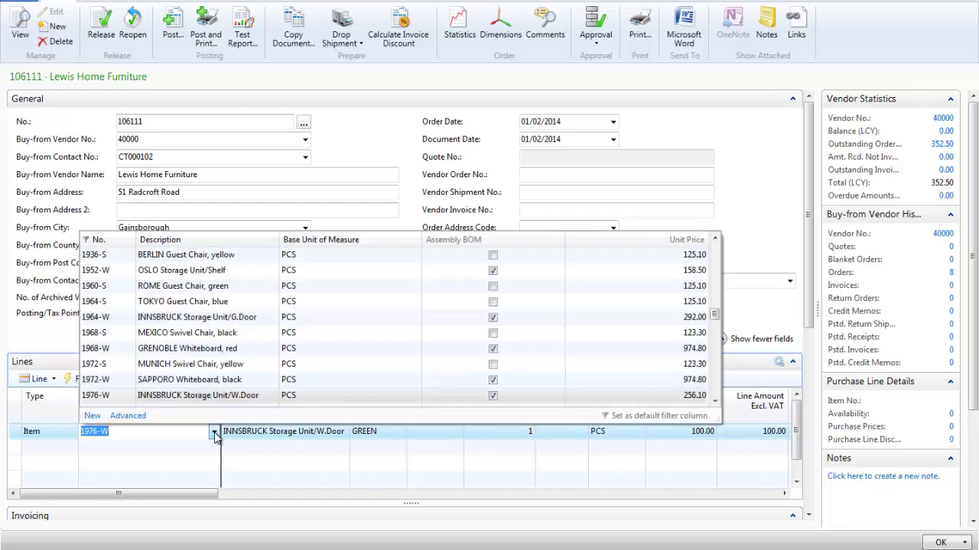
left_click(127, 416)
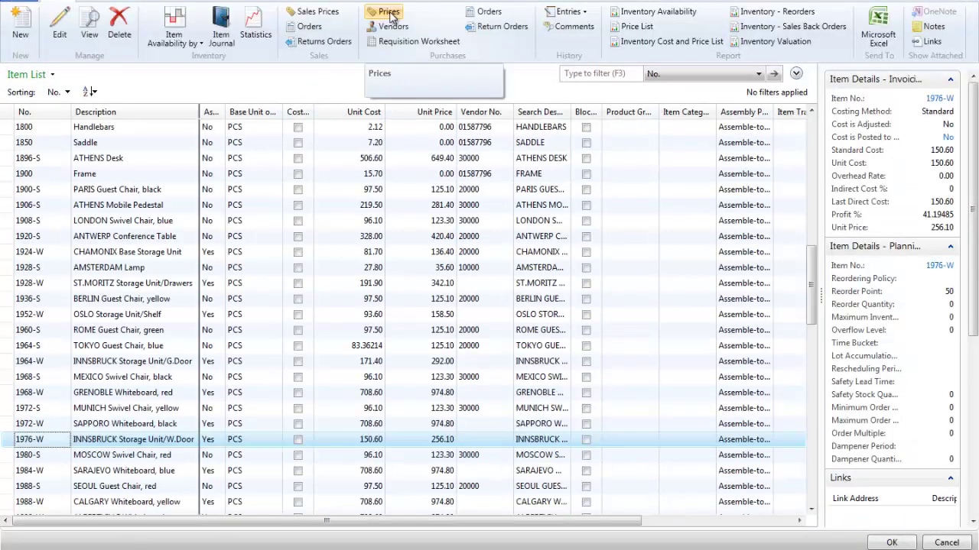
left_click(388, 12)
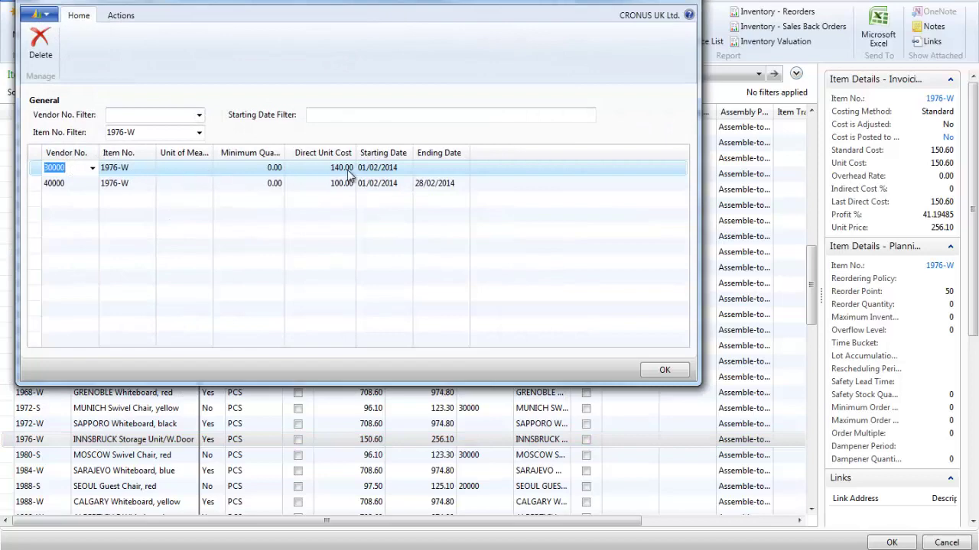
left_click(671, 373)
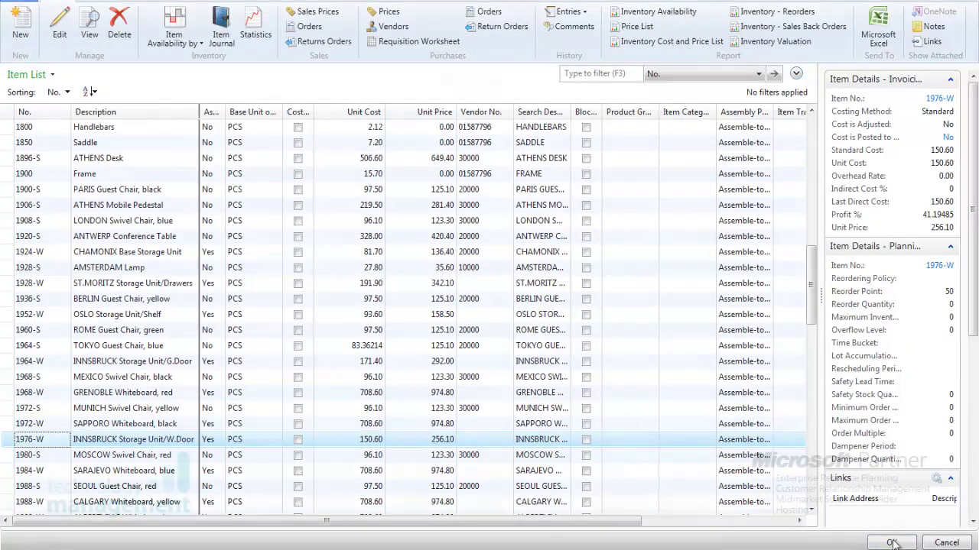